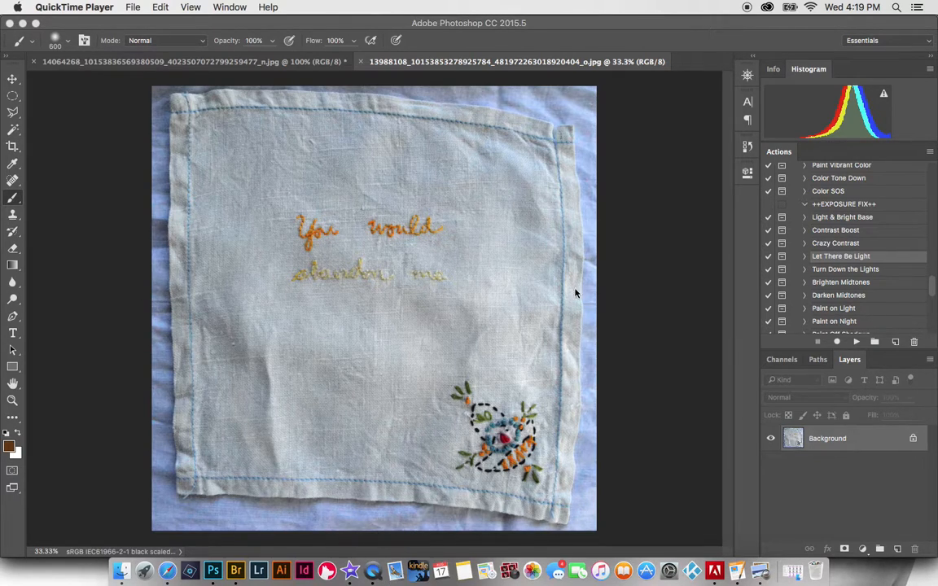
Run the Perfect White Balance action, sampling the gray point in the middle of the averaged solid color image and accepting the Curves adjustment.
scroll(855, 275, "up", 1)
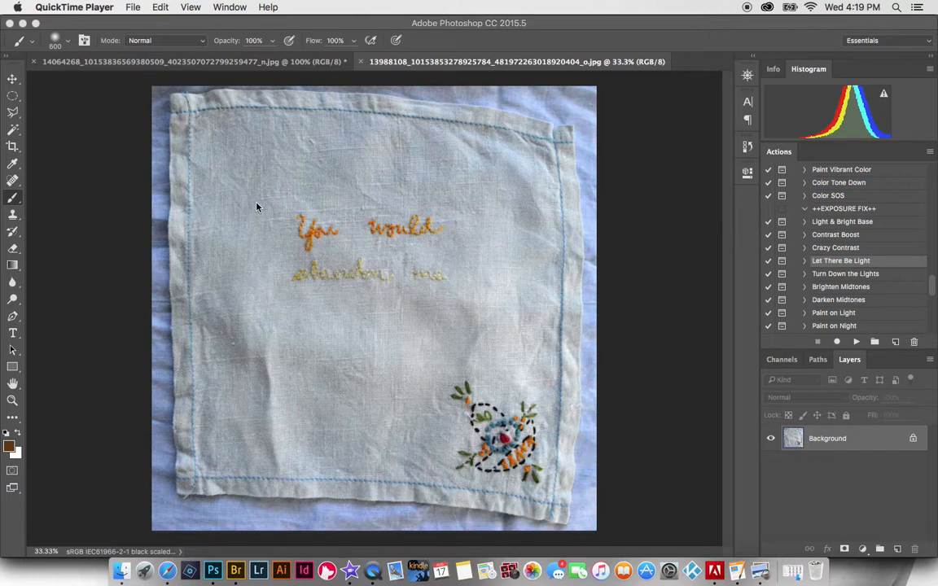
left_click_drag(932, 289, 935, 261)
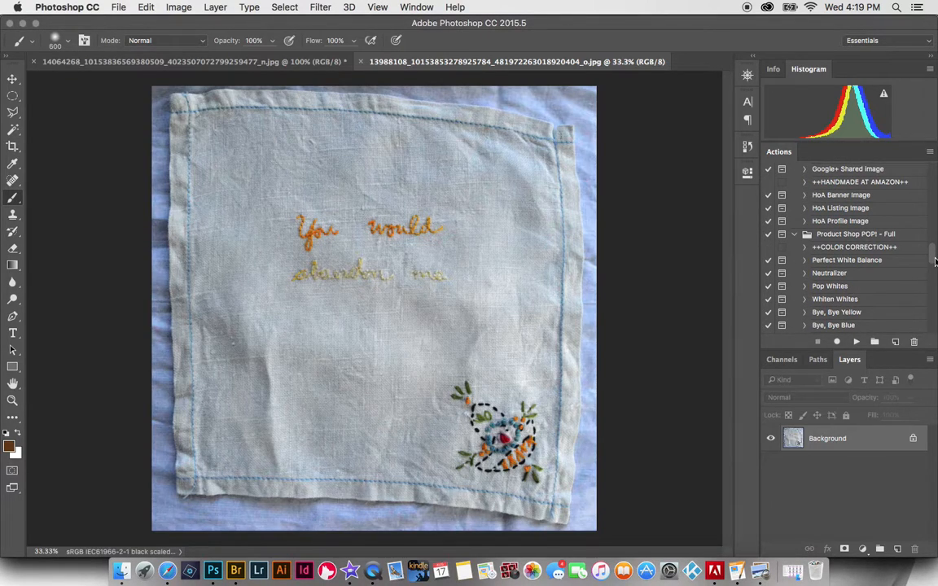
left_click(860, 260)
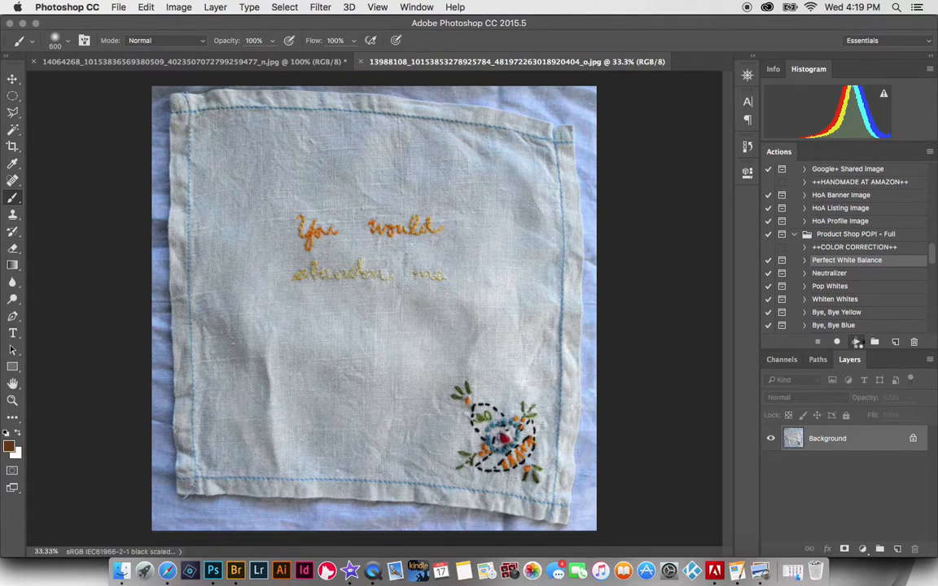
left_click(856, 343)
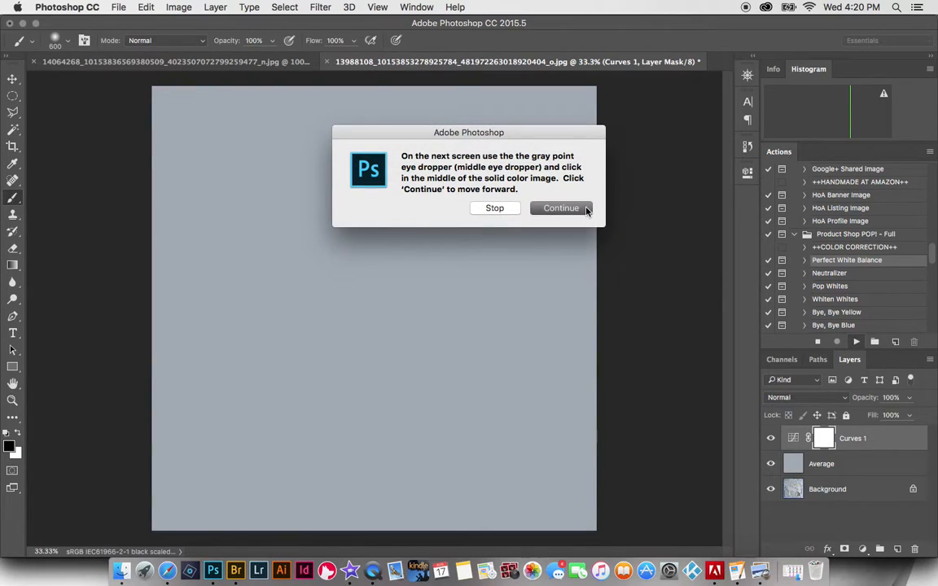
left_click(586, 210)
left_click(376, 388)
left_click(407, 515)
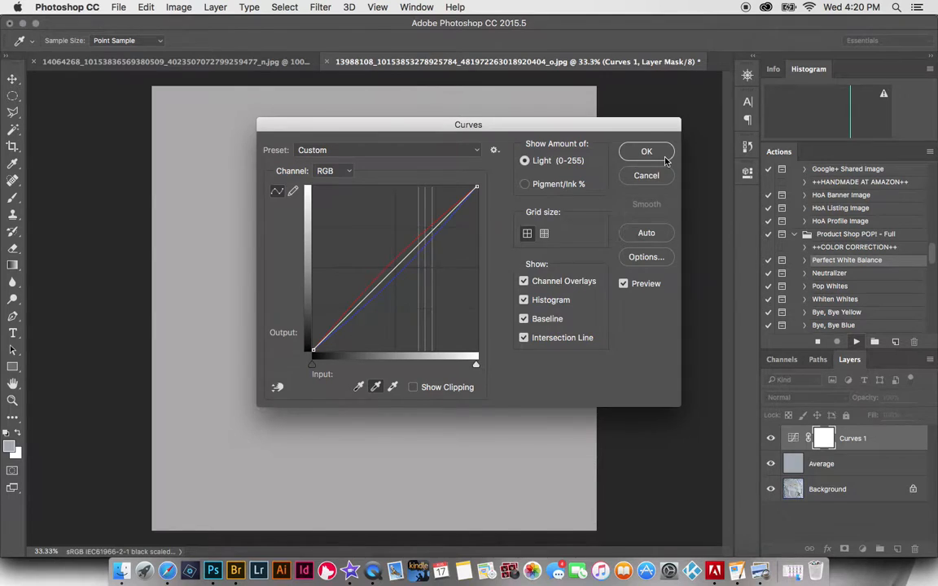
left_click(647, 152)
left_click(566, 206)
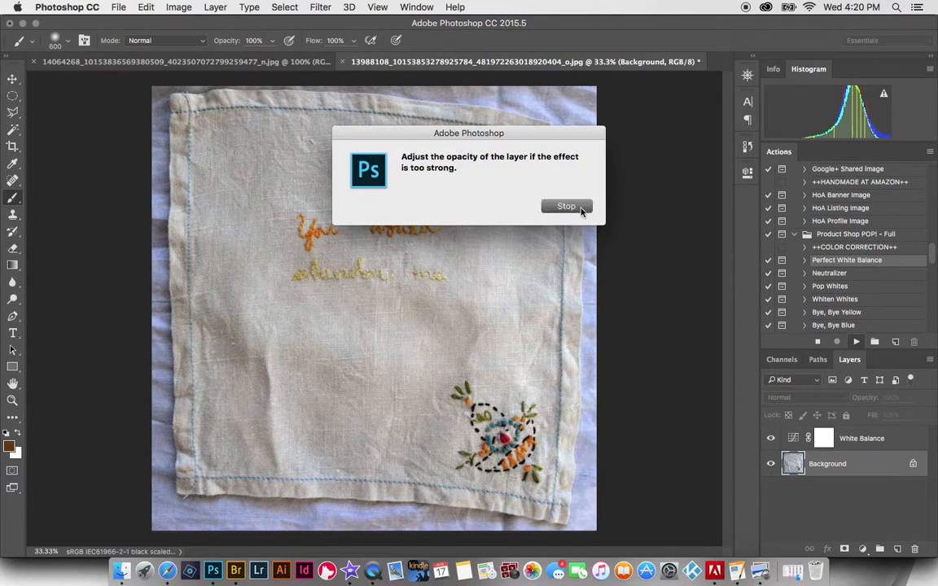
Lower the White Balance layer's opacity to 71%.
left_click(861, 440)
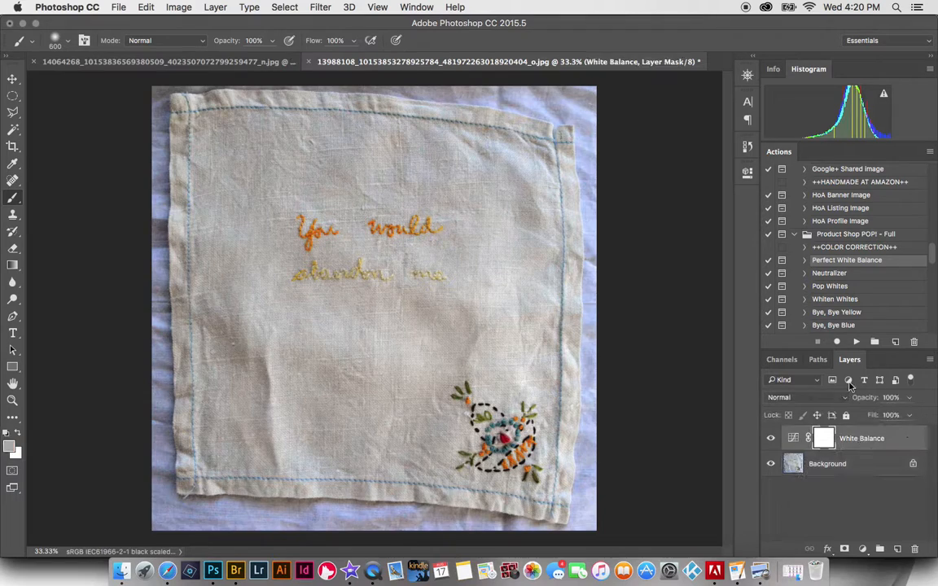
left_click(909, 397)
left_click_drag(907, 410, 887, 417)
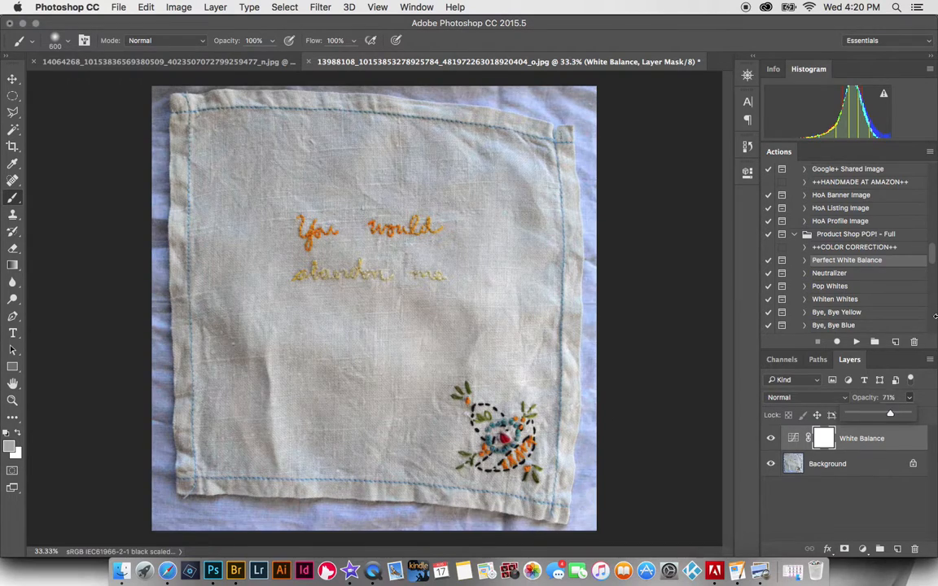
Run the Light & Bright Base action and reduce the Light & Bright layer's opacity to 35%.
left_click_drag(934, 266, 932, 287)
left_click(769, 260)
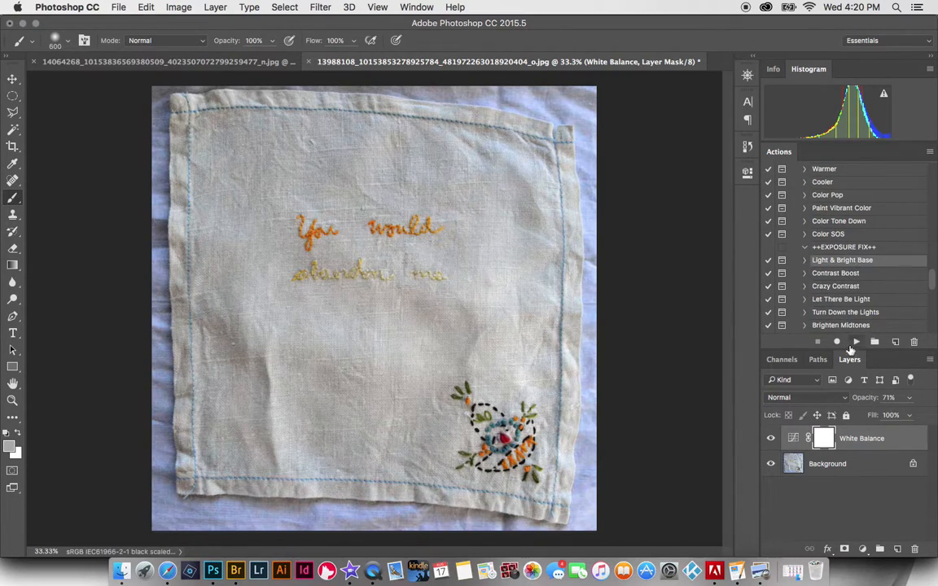
left_click(856, 343)
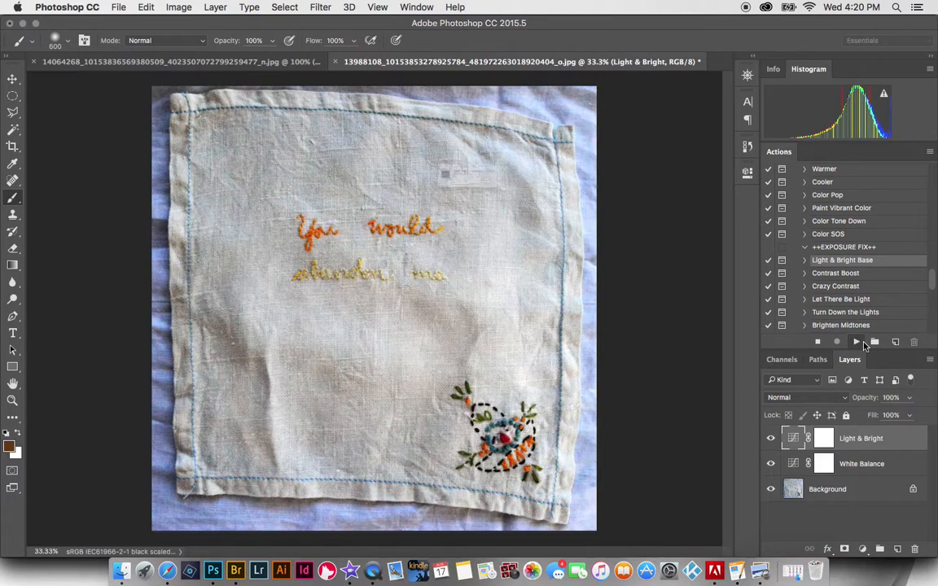
left_click(561, 205)
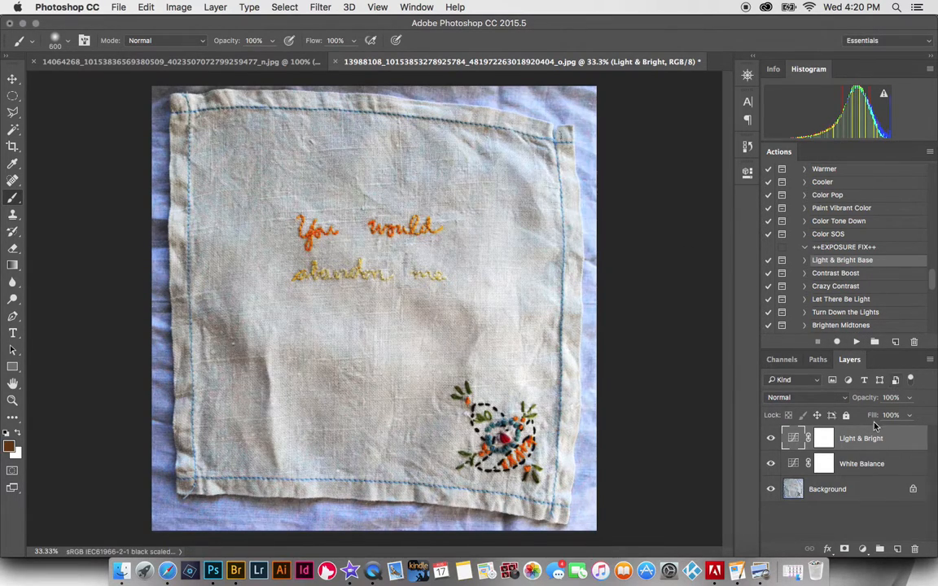
left_click(909, 398)
left_click_drag(910, 415, 870, 417)
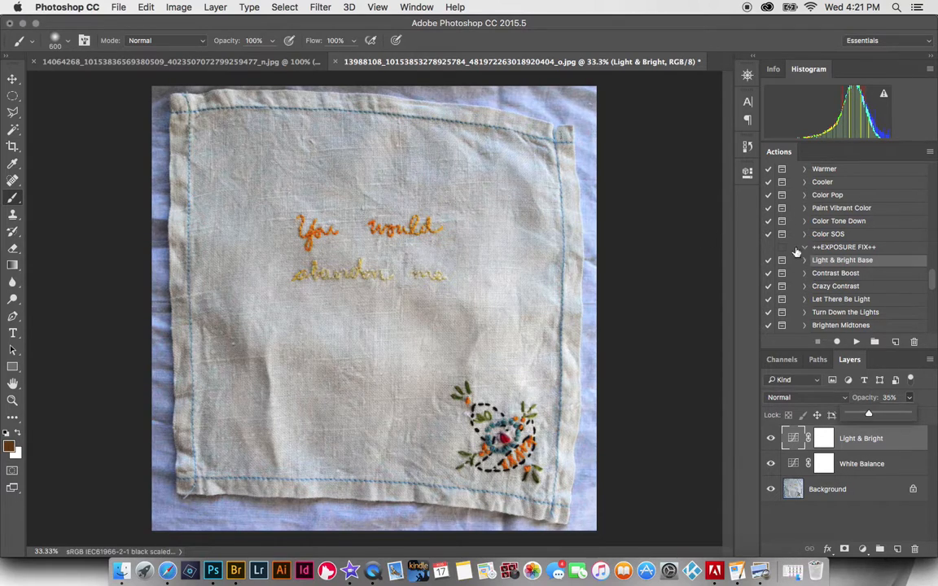
Run the Paint Off Shadows action from the exposure fixes and continue past its brush instructions.
scroll(838, 253, "down", 5)
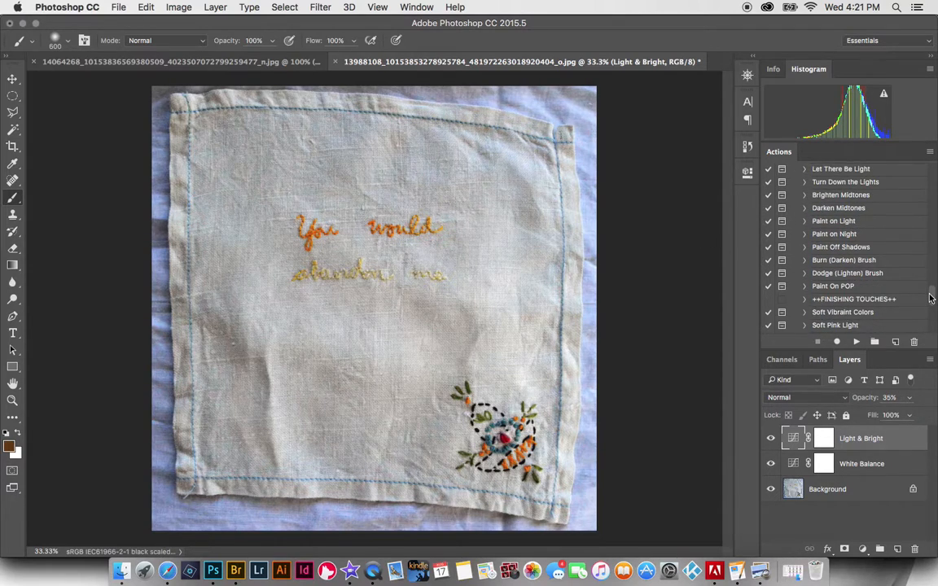
left_click(838, 251)
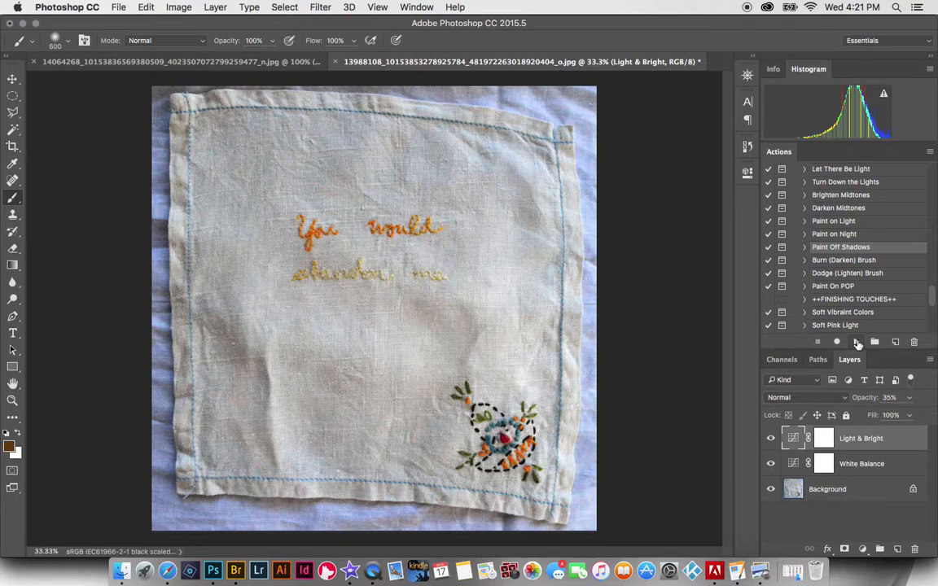
left_click(857, 342)
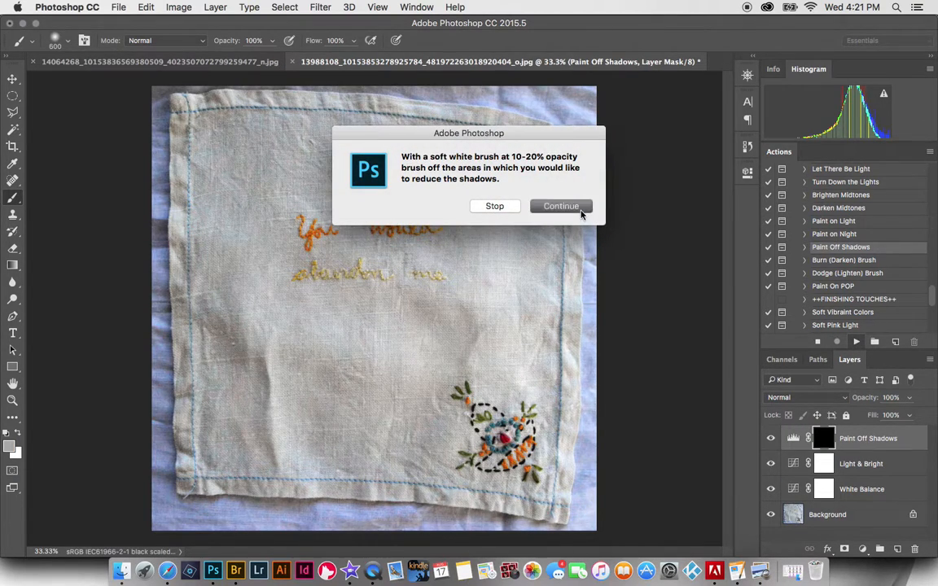
left_click(523, 196)
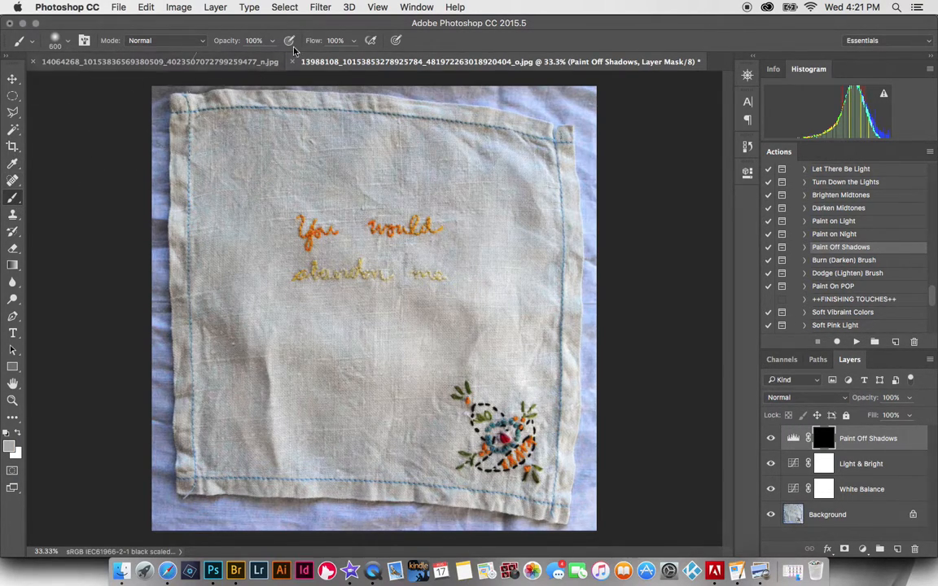
Set up a soft white brush with 18% opacity for painting on the Paint Off Shadows mask.
key("d")
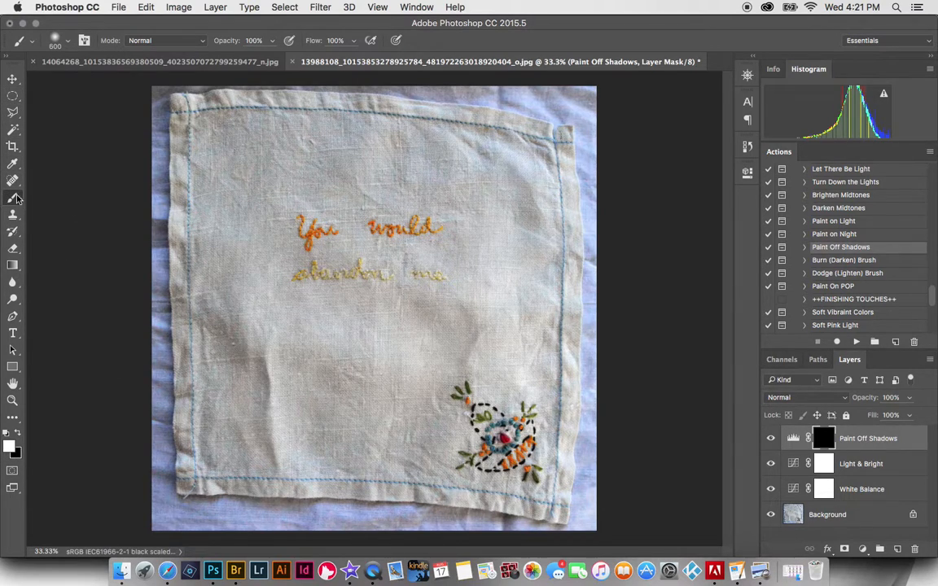
left_click(65, 43)
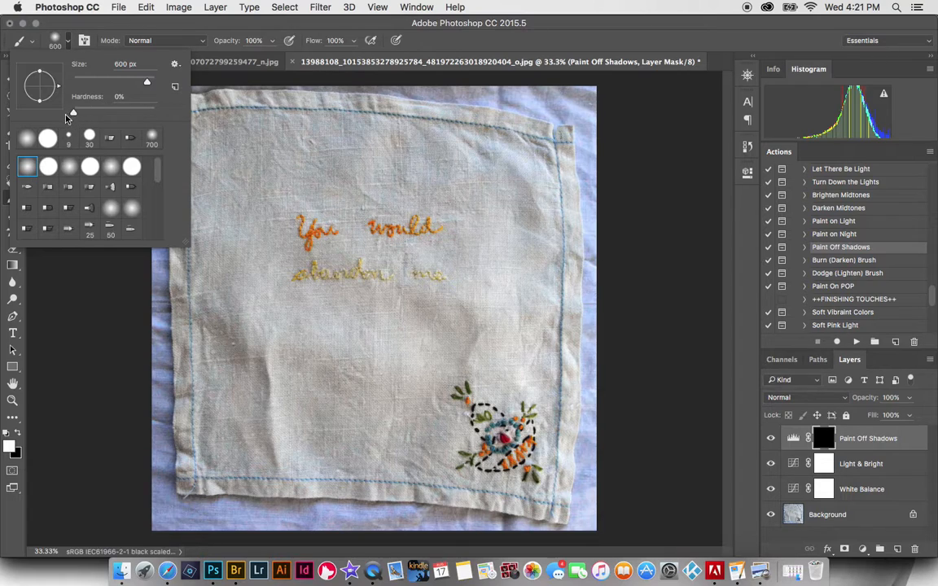
left_click(274, 43)
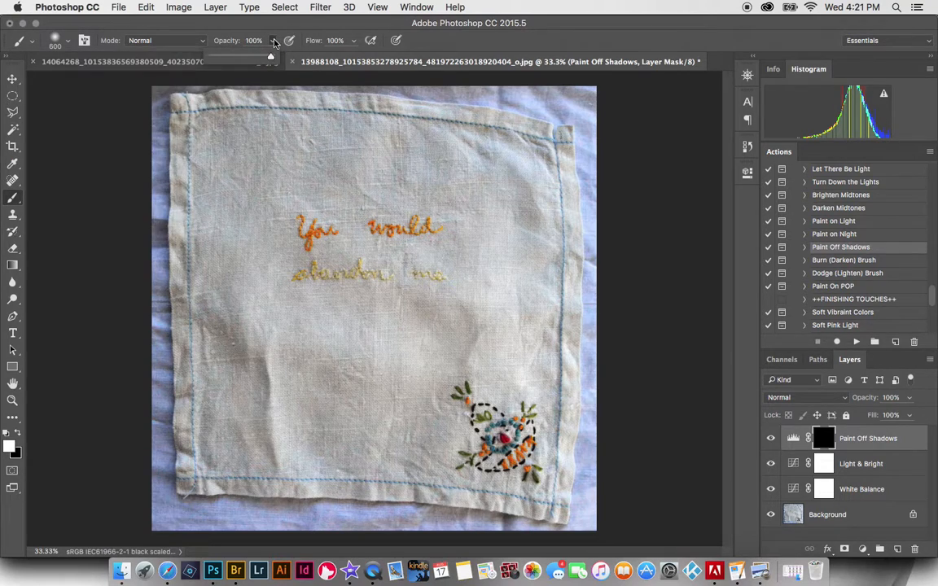
left_click_drag(268, 57, 223, 64)
left_click(534, 112)
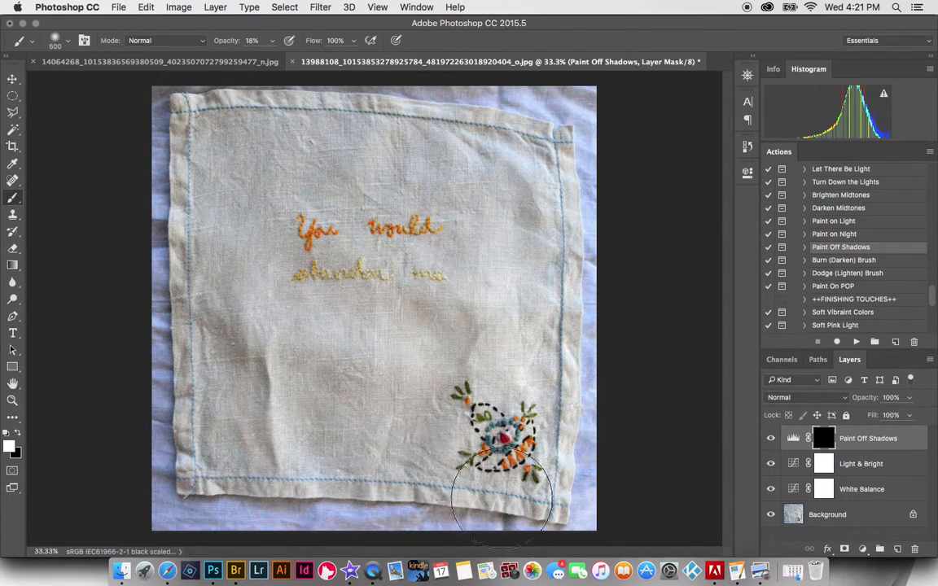
Brush the shadows off around the cloth's edges on the Paint Off Shadows mask, and compare the image with and without the layer.
mouse_move(617, 98)
left_mouse_down()
mouse_move(596, 36)
mouse_move(582, 78)
mouse_move(594, 102)
mouse_move(574, 106)
mouse_move(490, 95)
mouse_move(107, 104)
left_mouse_up()
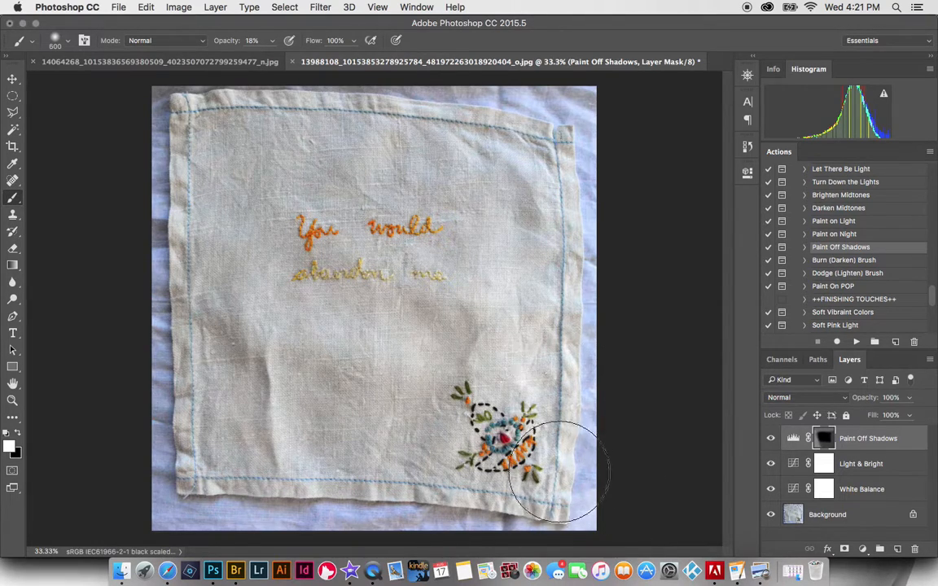
mouse_move(113, 95)
left_mouse_down()
mouse_move(189, 68)
mouse_move(423, 87)
mouse_move(471, 250)
mouse_move(511, 462)
mouse_move(534, 521)
mouse_move(615, 495)
left_mouse_up()
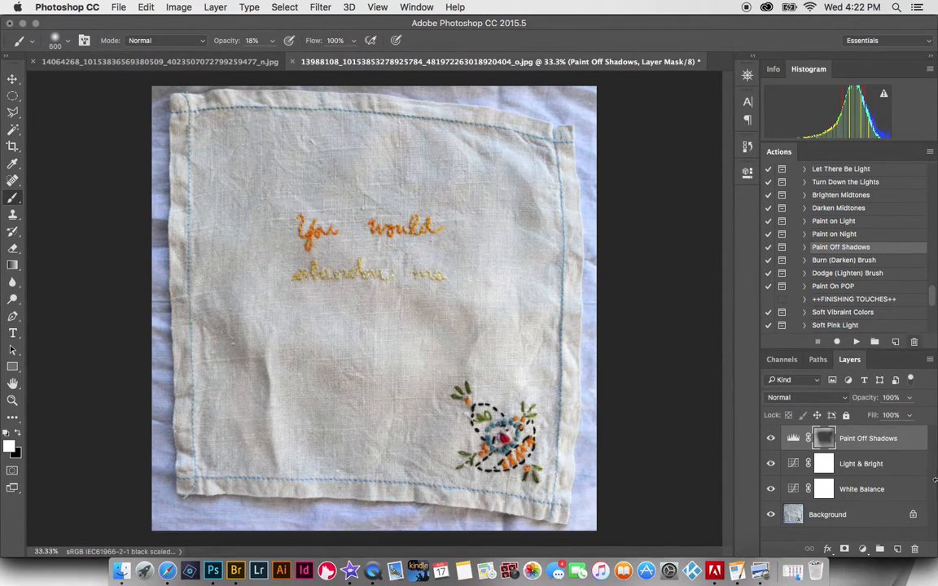
left_click(772, 442)
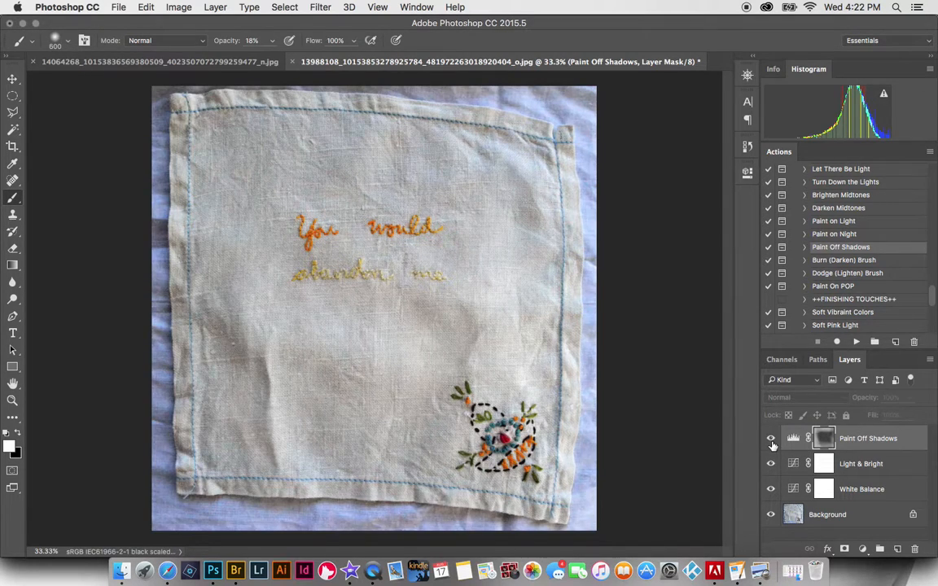
left_click(772, 441)
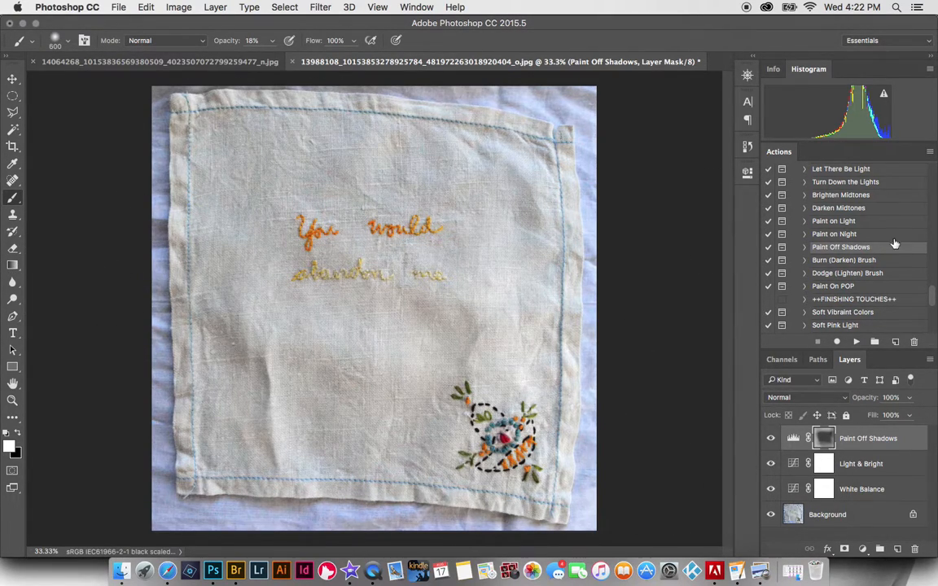
Run the Brighten Midtones action and compare the image with and without its layer.
left_click(842, 196)
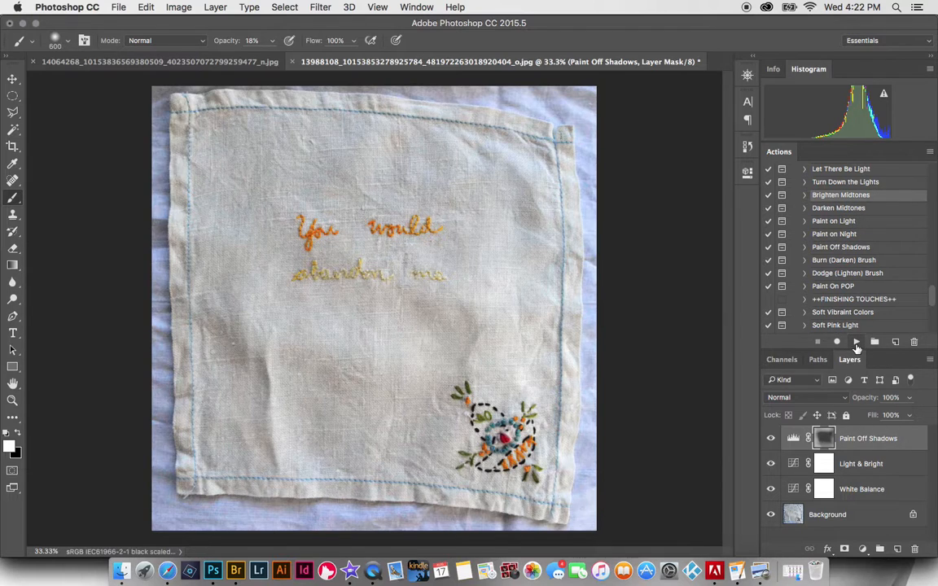
left_click(856, 343)
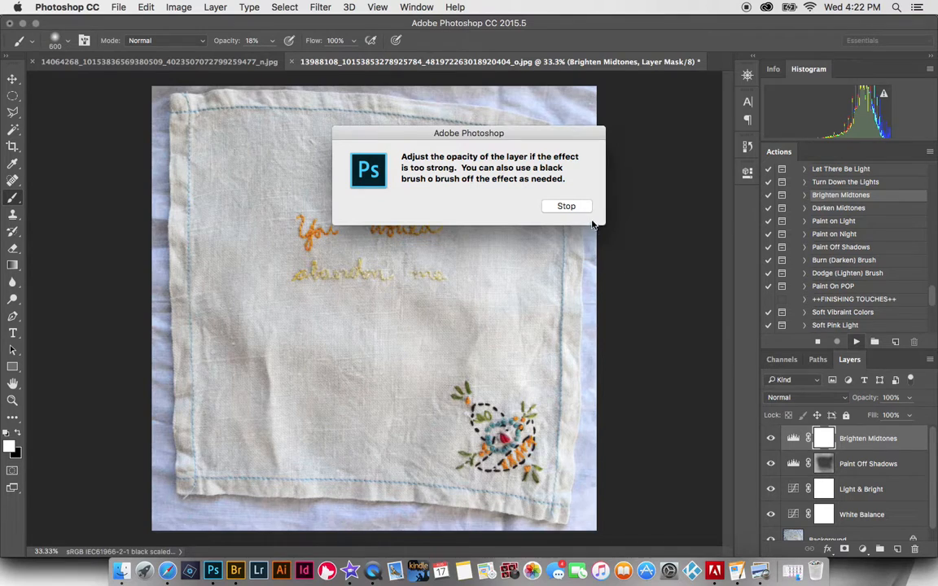
left_click(579, 209)
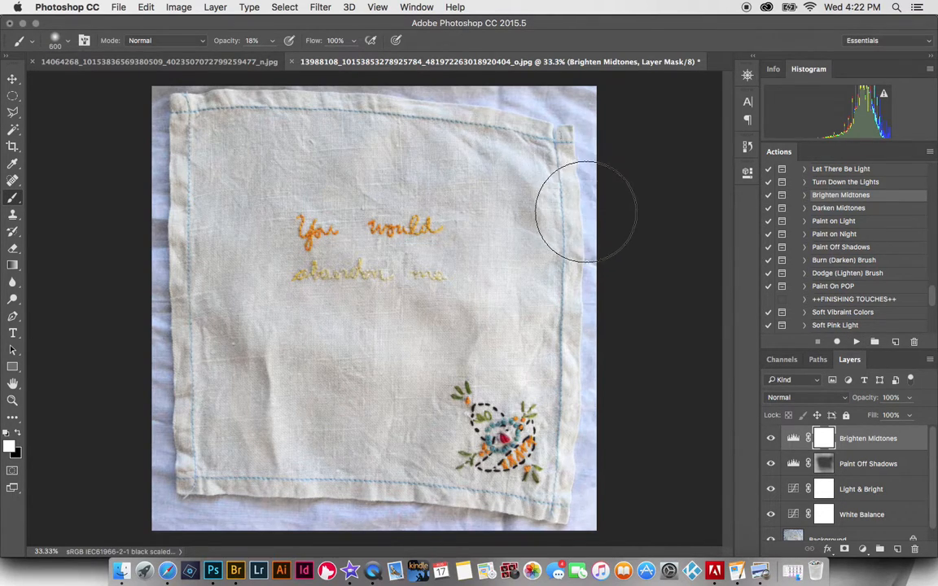
left_click(770, 439)
left_click(771, 439)
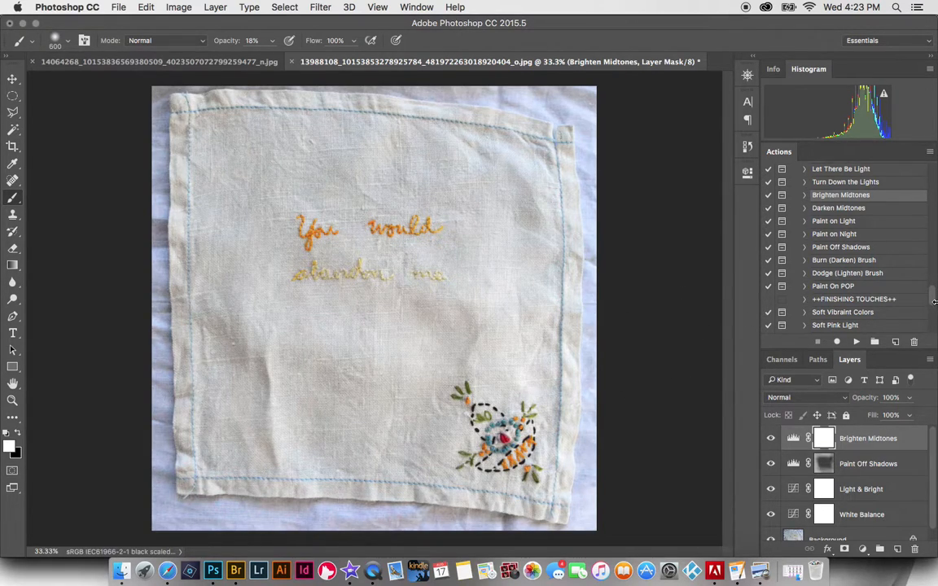
Run the Paint On POP action and continue past its brush instructions.
scroll(934, 300, "down", 2)
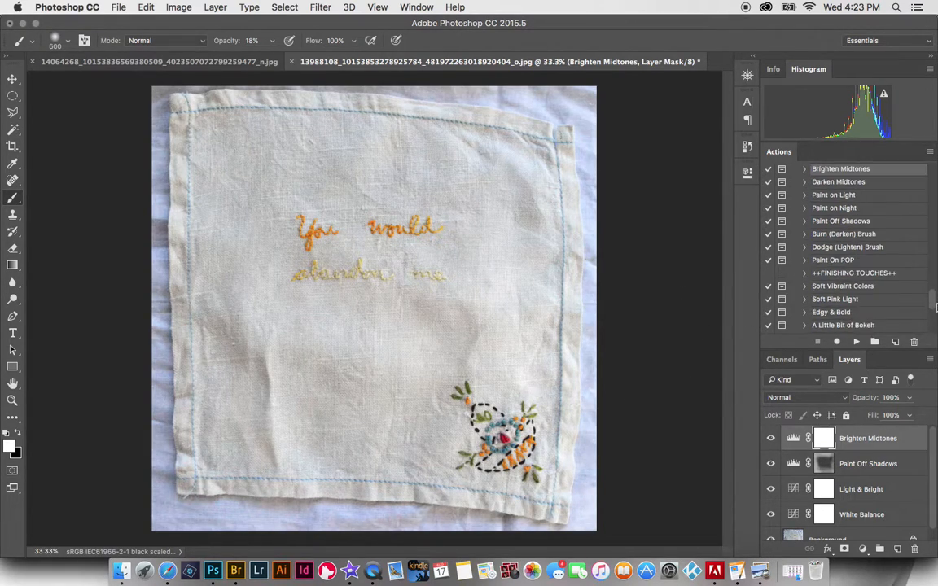
left_click(831, 259)
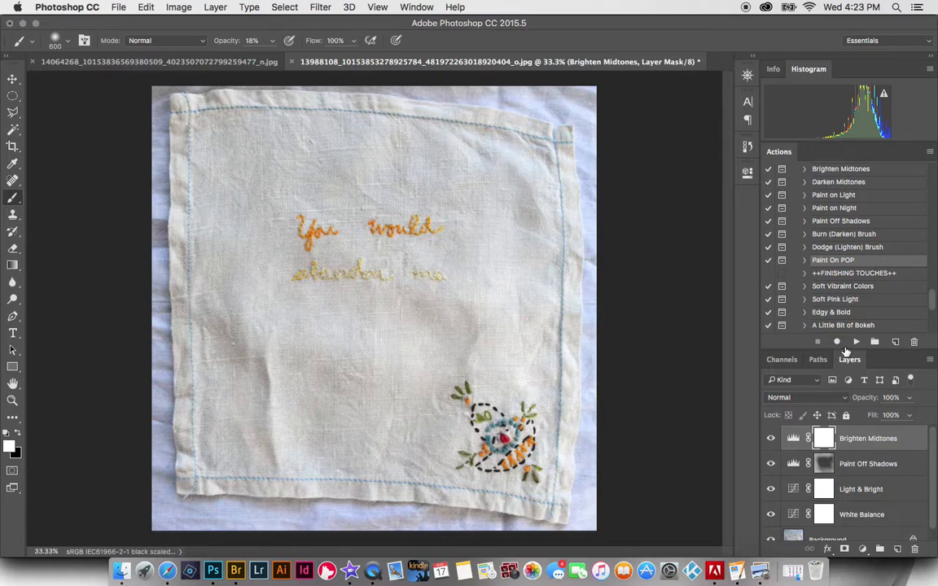
left_click(855, 342)
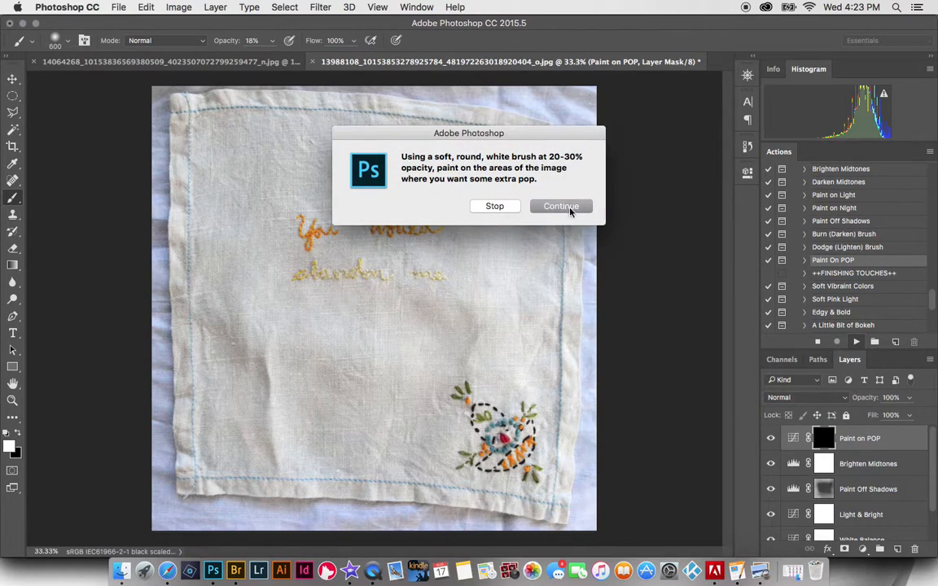
left_click(574, 211)
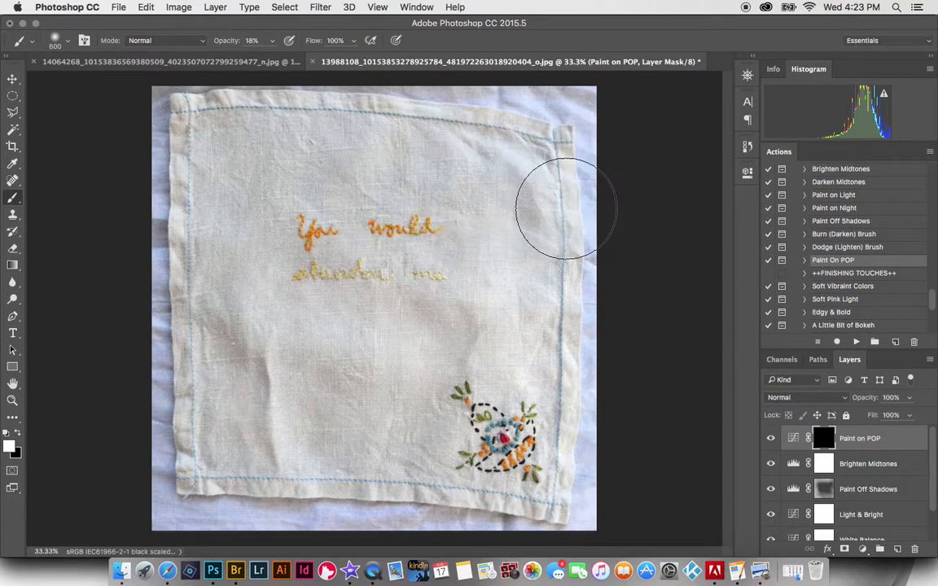
Shrink the brush to 50 px and paint extra pop onto the embroidered lettering in the Paint on POP mask.
key("bracketleft")
key("bracketleft")
key("bracketleft")
key("bracketleft")
key("bracketleft")
key("bracketleft")
key("bracketleft")
key("bracketleft")
key("bracketleft")
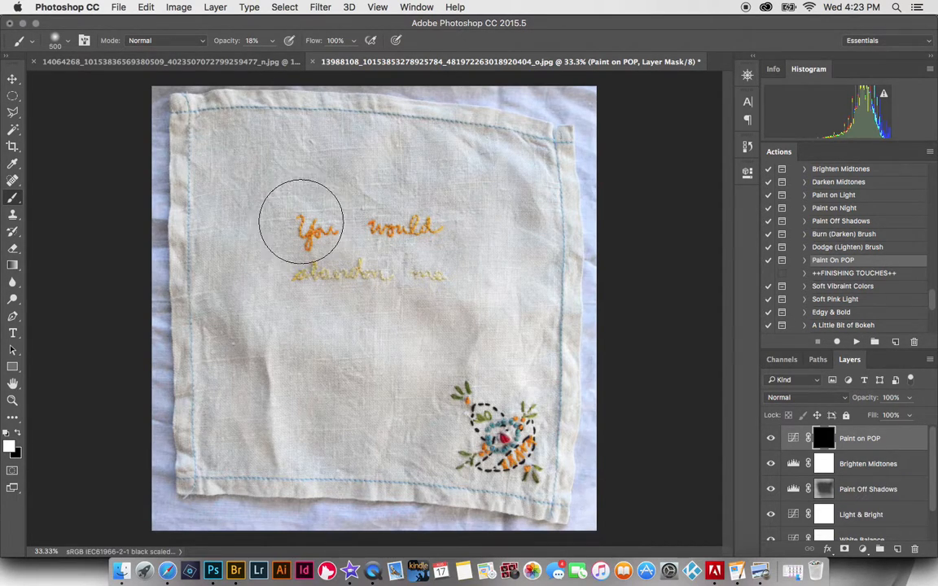
key("bracketleft")
key("bracketleft")
key("bracketleft")
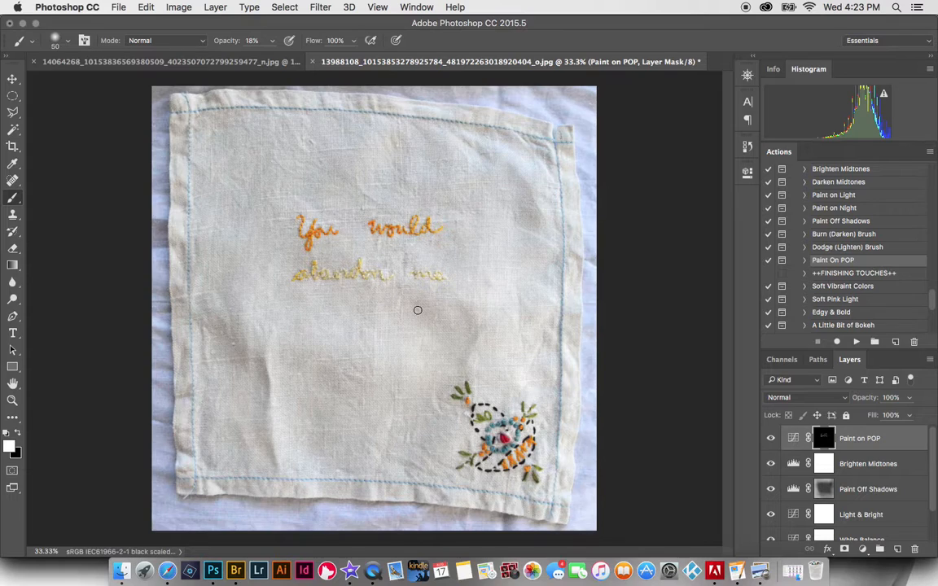
Enlarge the brush to 900 px with the Paint on POP mask still active.
key("bracketright")
key("bracketright")
key("bracketright")
key("bracketright")
key("bracketright")
key("bracketright")
key("bracketright")
key("bracketright")
key("bracketright")
key("bracketright")
key("bracketright")
key("bracketright")
key("bracketright")
key("bracketright")
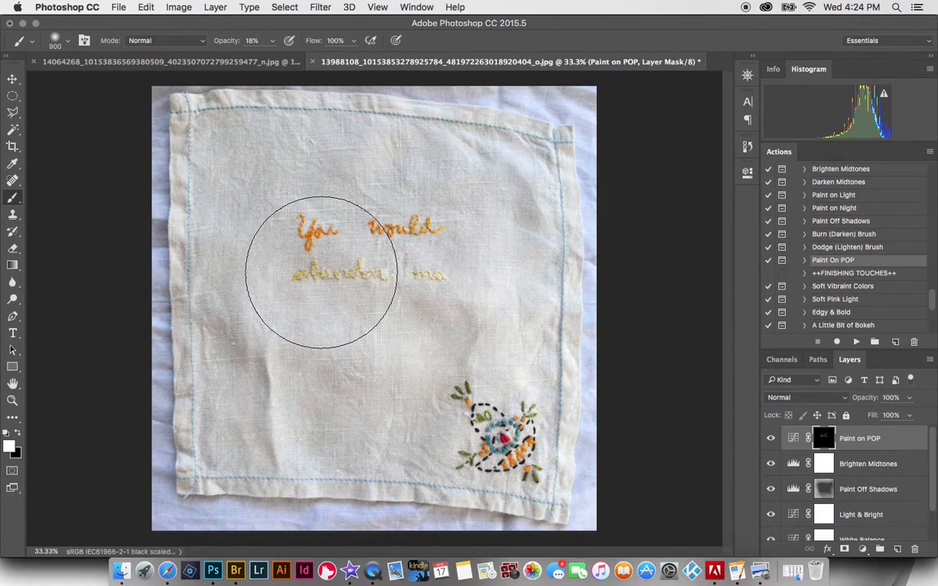
Enlarge the brush to 1200 px and paint extra pop over the cloth in the Paint on POP mask.
key("bracketright")
key("bracketright")
key("bracketright")
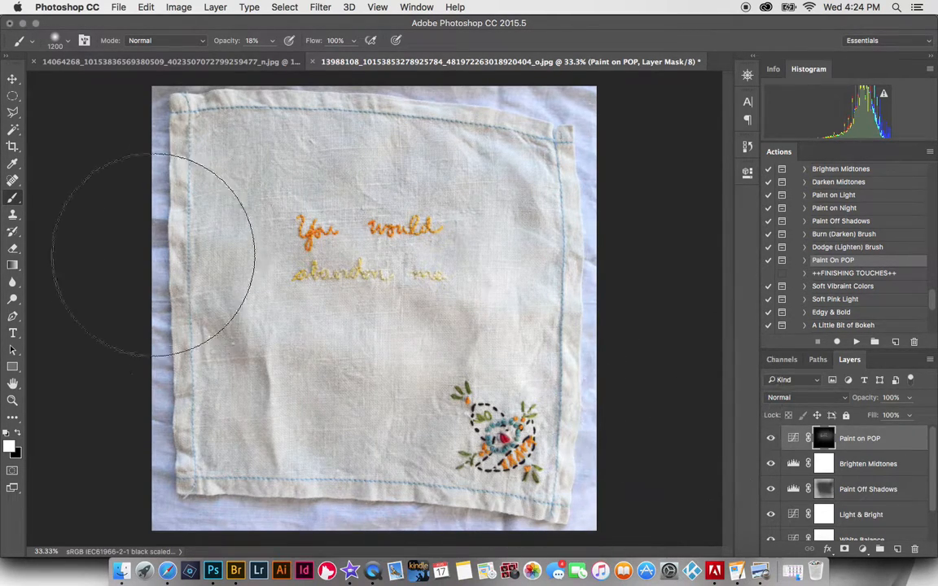
Compare the image with and without the Paint on POP layer, leaving the layer visible.
left_click(771, 442)
left_click(771, 442)
left_click(771, 442)
left_click(771, 441)
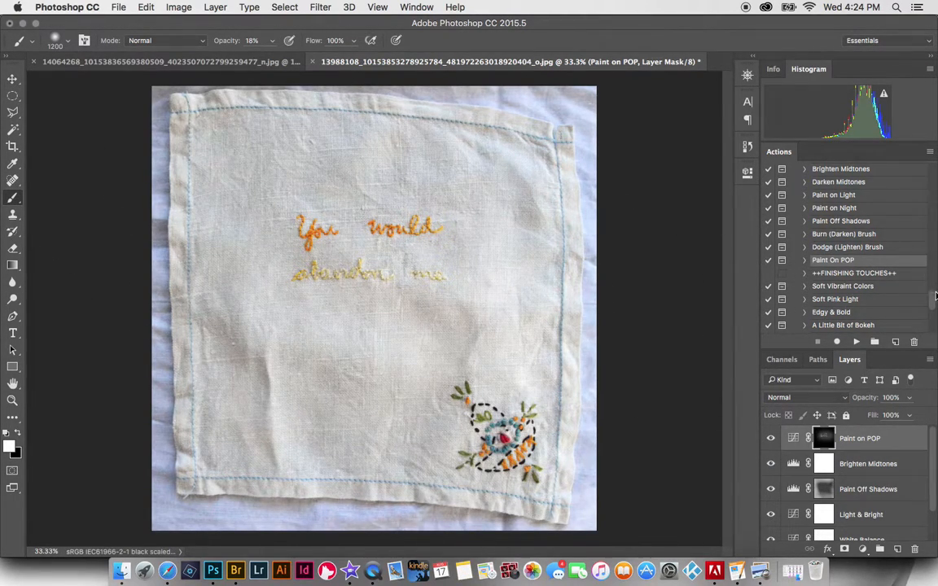
Run the Crisp Finish action, dismiss its opacity message and check the effect of its layer.
scroll(837, 273, "down", 3)
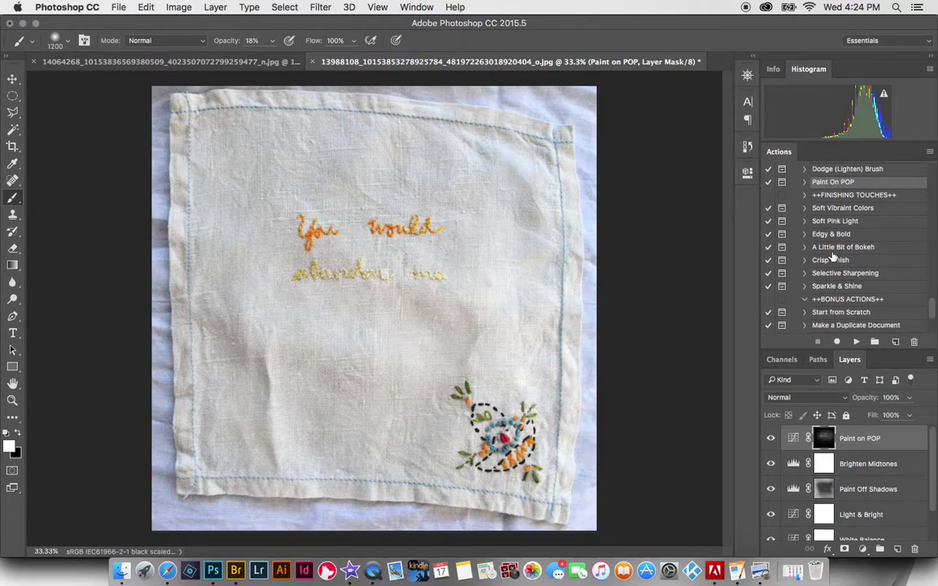
left_click(831, 261)
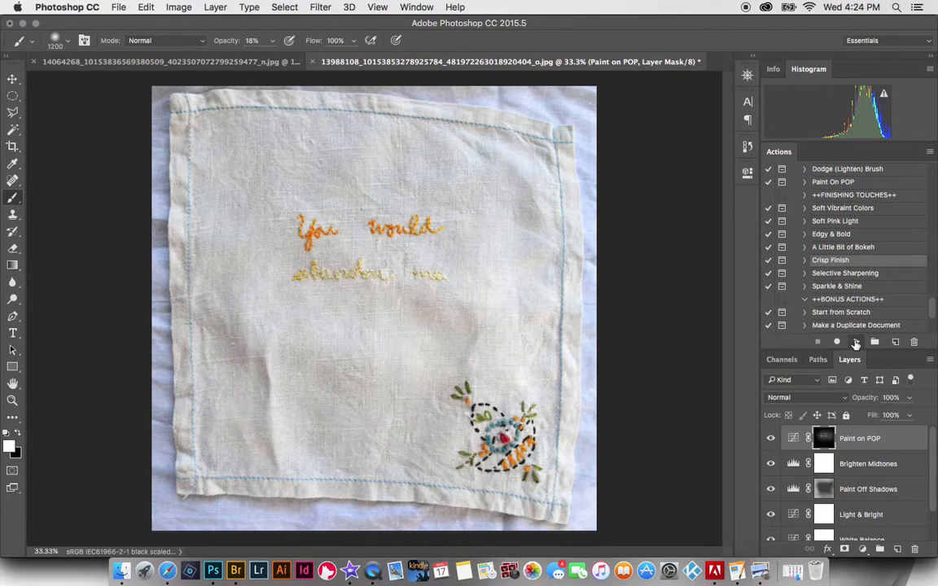
left_click(856, 342)
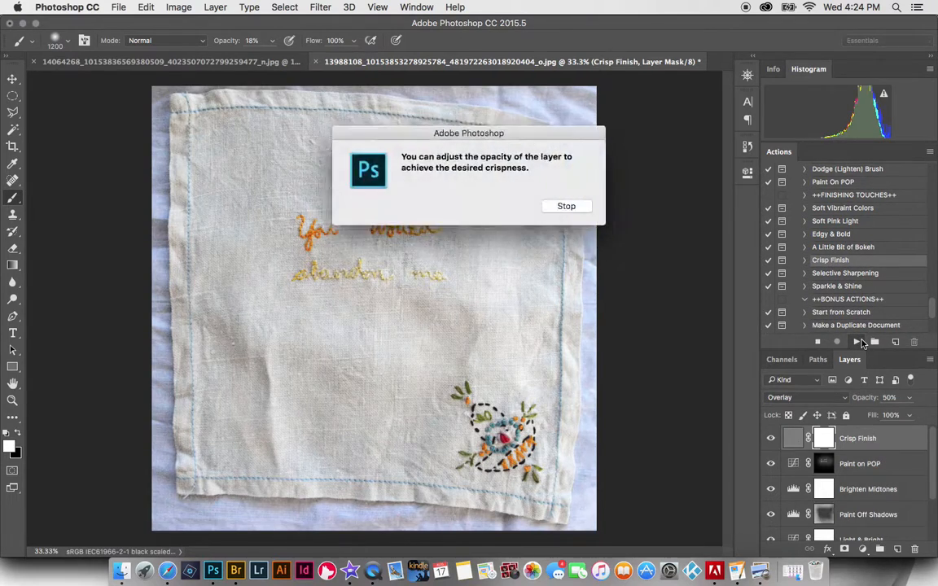
left_click(565, 207)
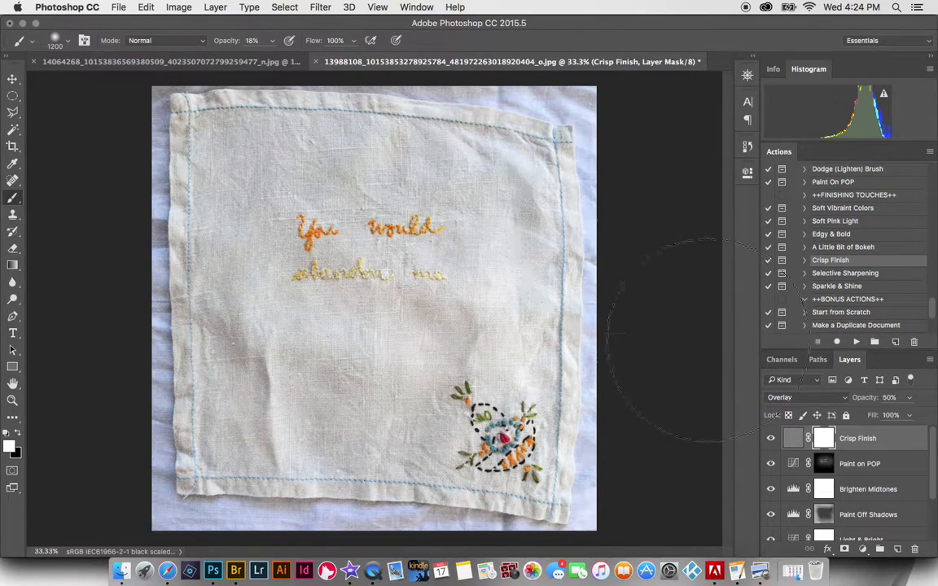
left_click(771, 441)
Group all layers from Crisp Finish down to White Balance and compare the photo with and without the group.
left_click_drag(934, 479, 935, 517)
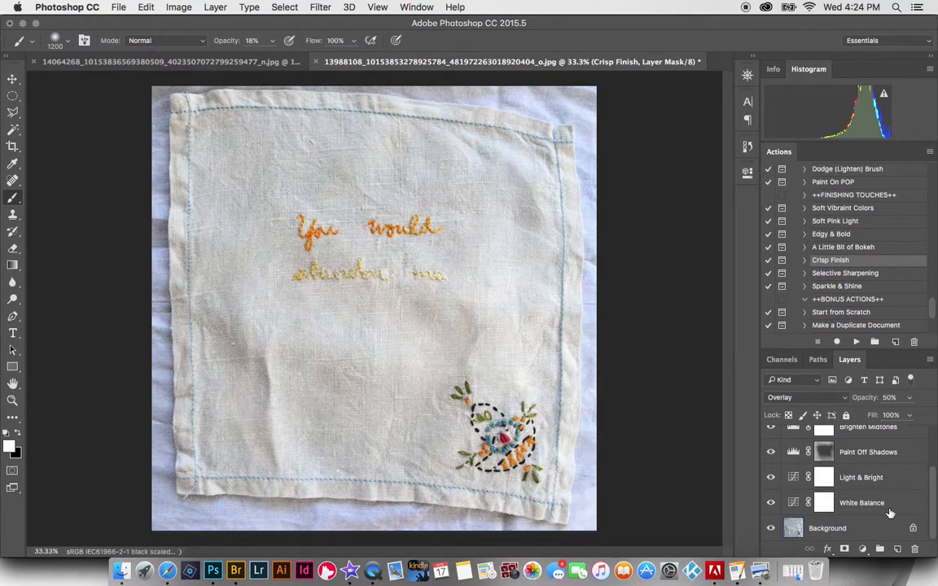
left_click(890, 513, "shift")
key("super+g")
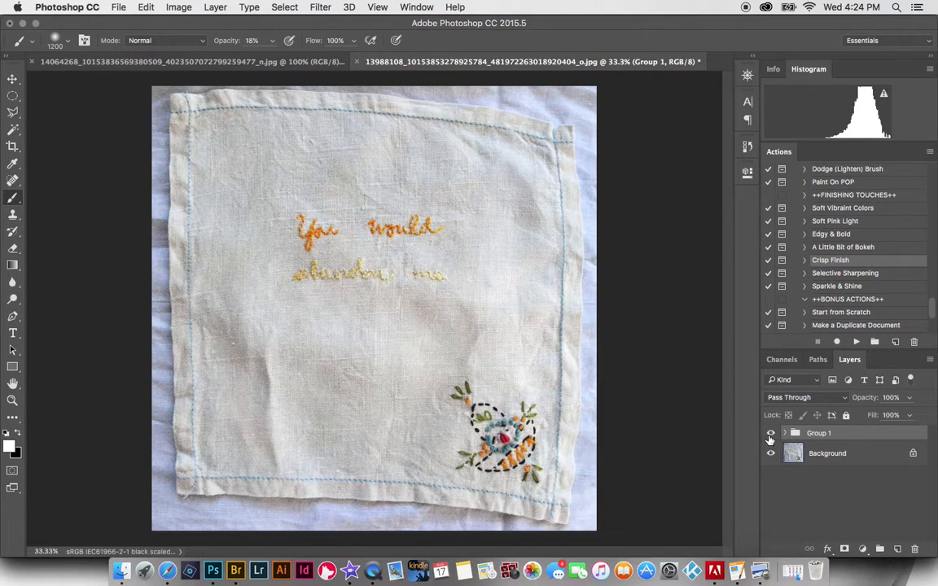
left_click(771, 437)
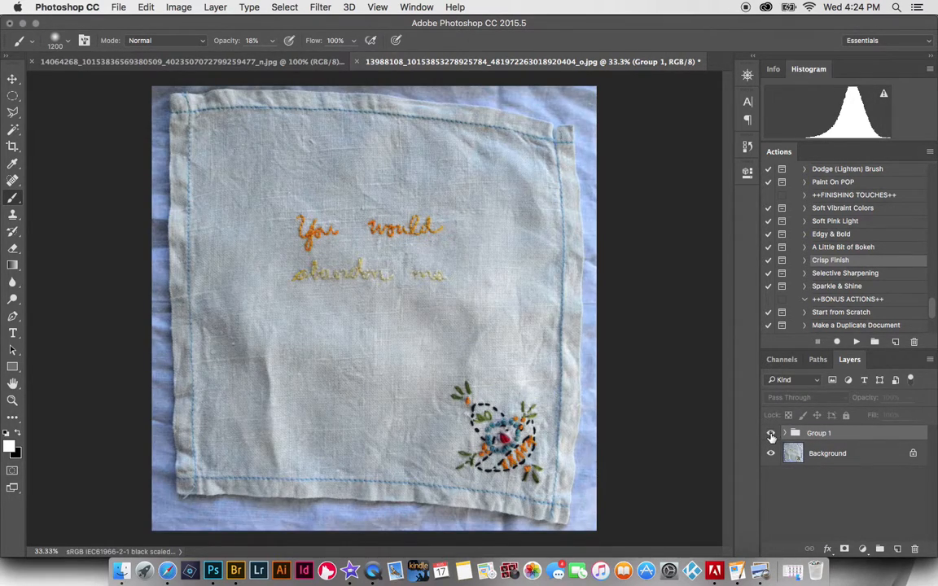
left_click(771, 436)
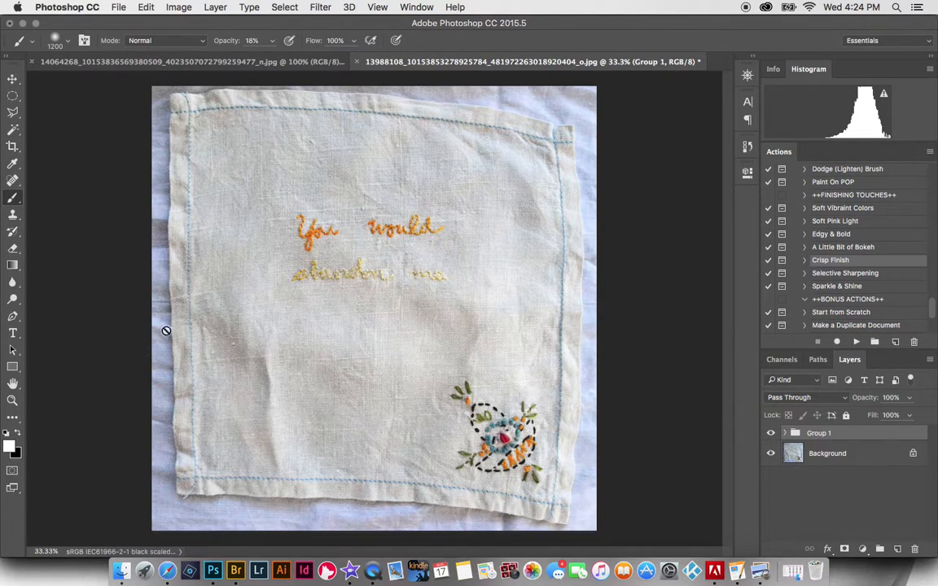
right_click(380, 574)
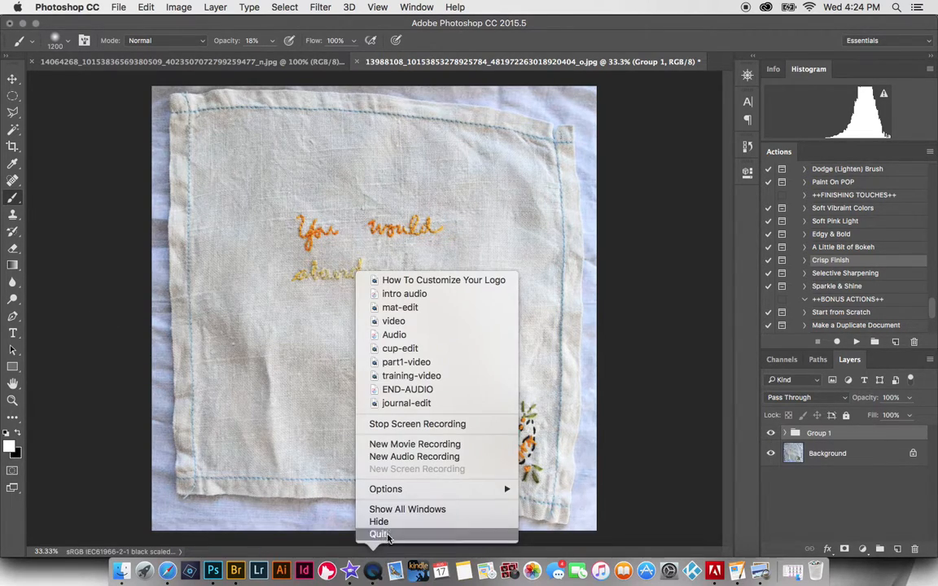